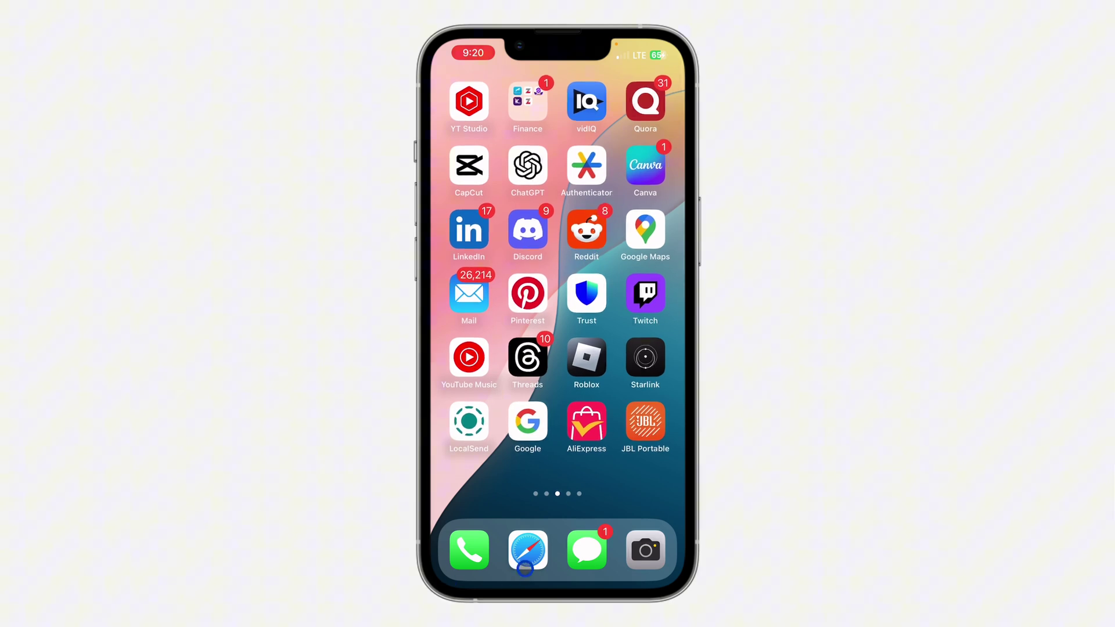
{"action": "scroll", "coordinate": [522, 261], "scroll_direction": "right", "scroll_amount": 3}
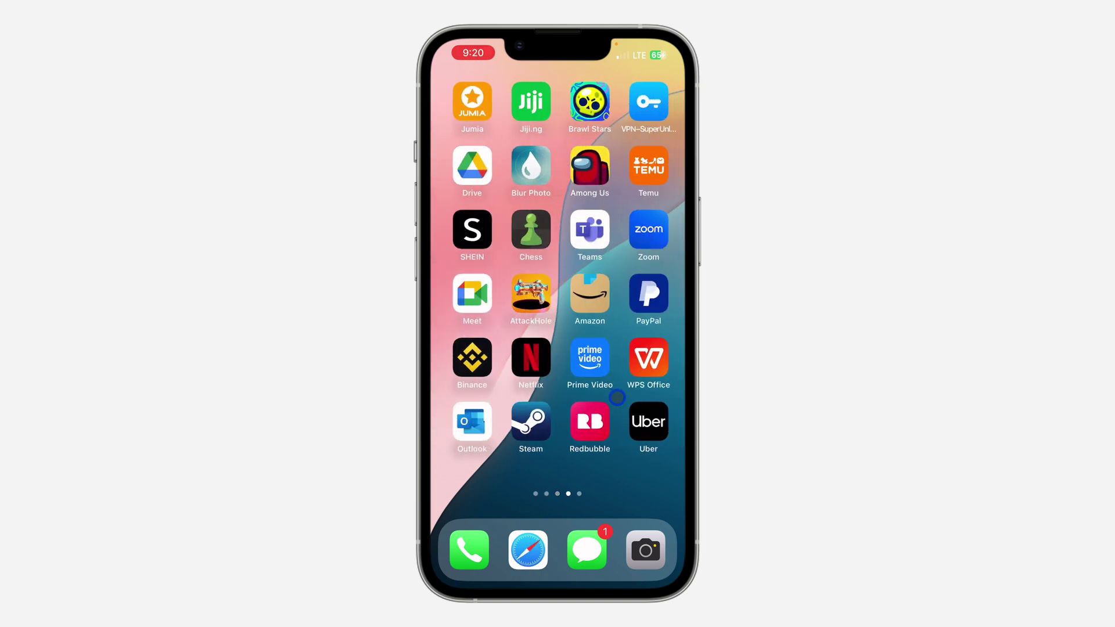
{"action": "scroll", "coordinate": [569, 178], "scroll_direction": "right", "scroll_amount": 3}
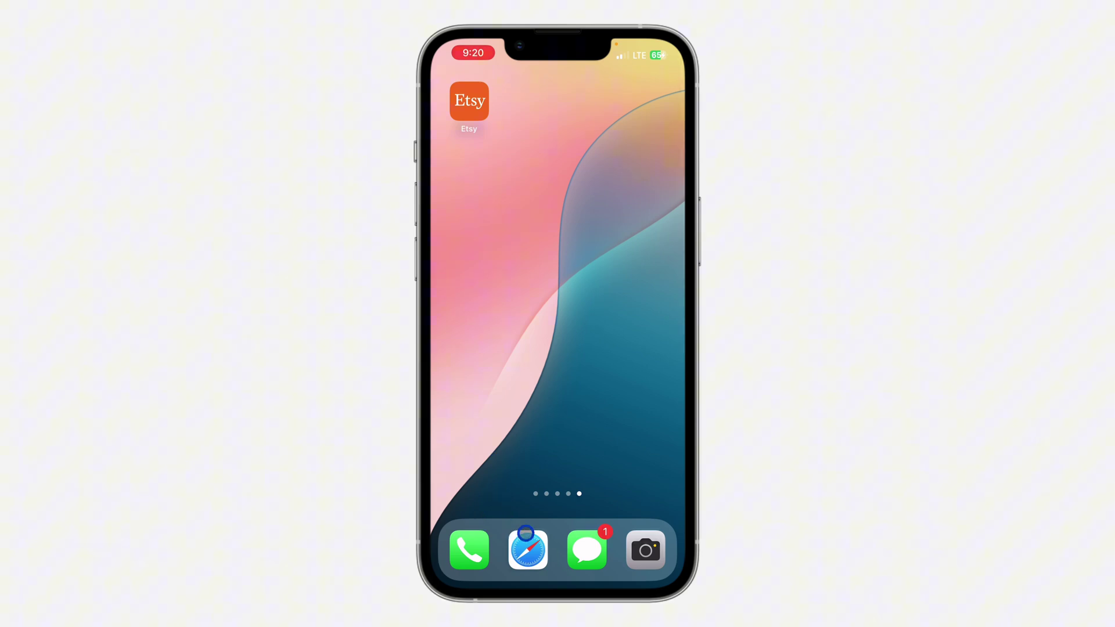
Launch Safari and load apple.com by entering 'ap' in the address bar
{"action": "left_click", "coordinate": [528, 549]}
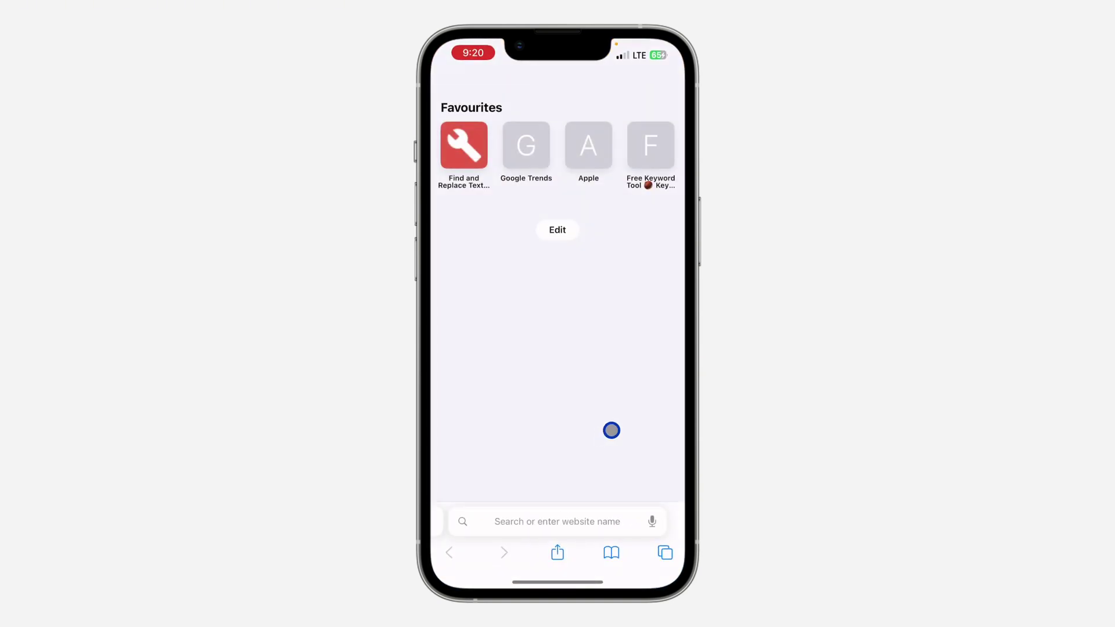
{"action": "key", "text": "super+l"}
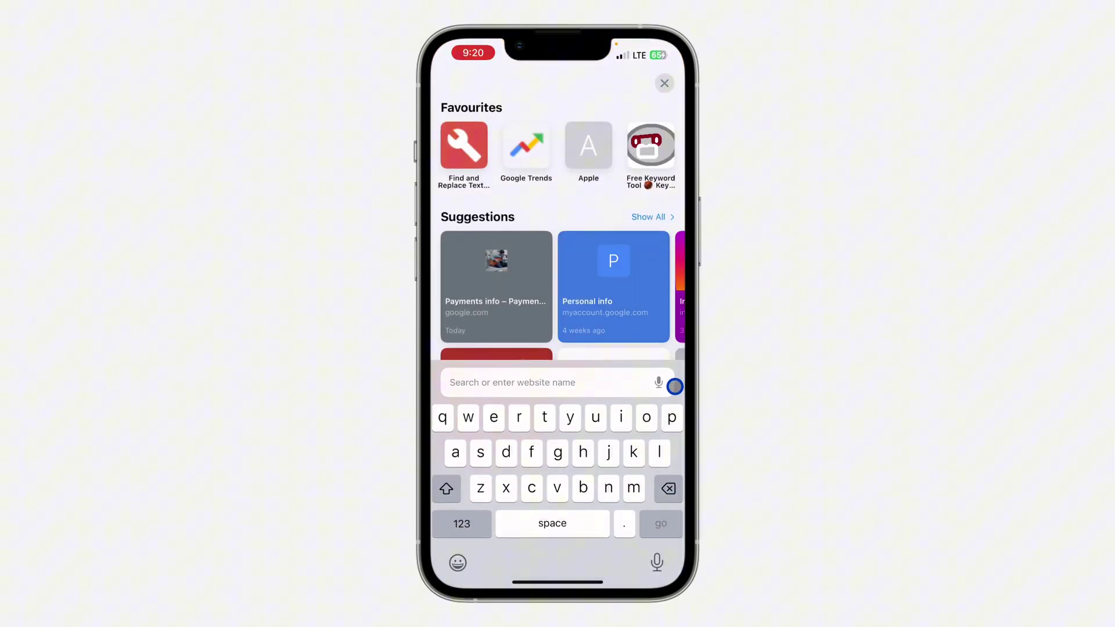
{"action": "type", "text": "a"}
{"action": "key", "text": "BackSpace"}
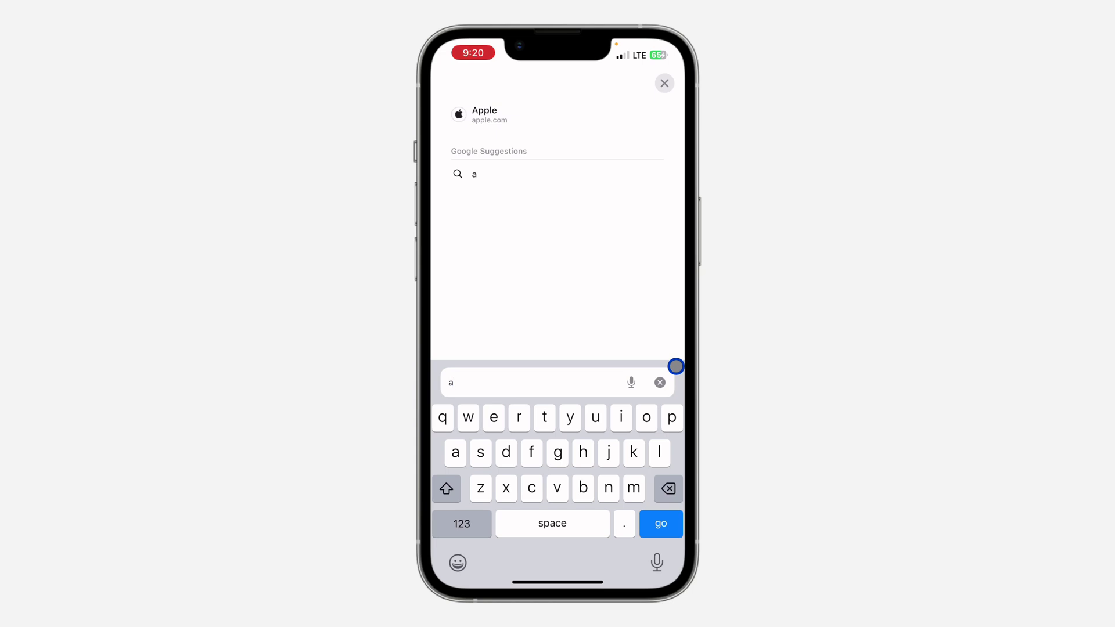
{"action": "type", "text": "p"}
{"action": "key", "text": "Return"}
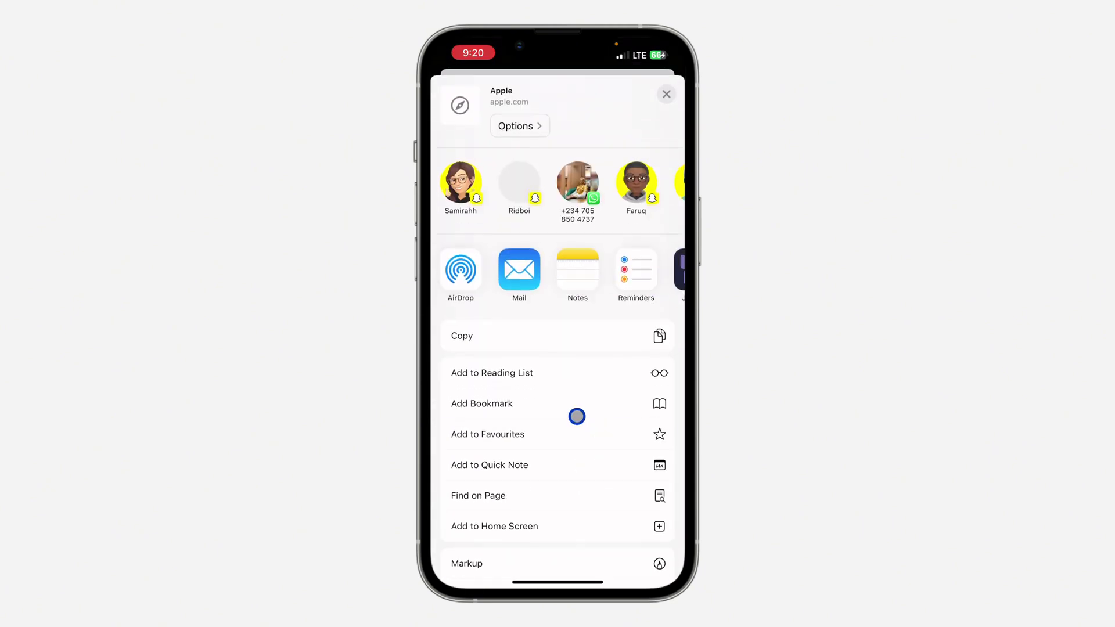
{"action": "scroll", "coordinate": [580, 415], "scroll_direction": "down", "scroll_amount": 3}
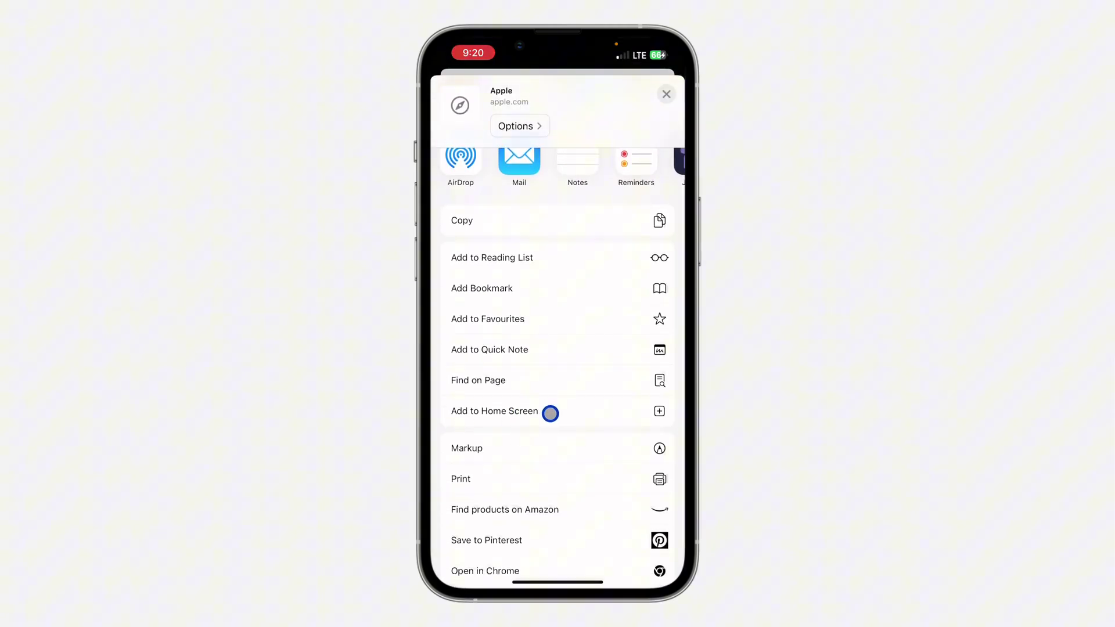
Choose 'Add to Home Screen' from the apple.com share sheet
{"action": "left_click", "coordinate": [585, 418]}
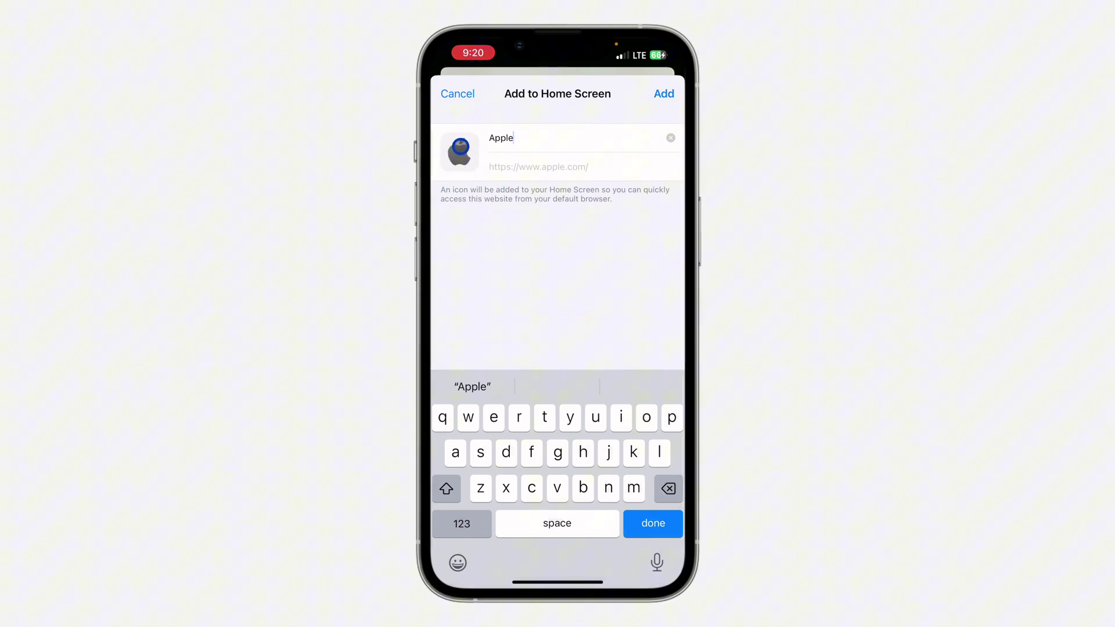
Check the 'Apple' title, then add the Apple-logo shortcut to the home screen
{"action": "left_click", "coordinate": [460, 148]}
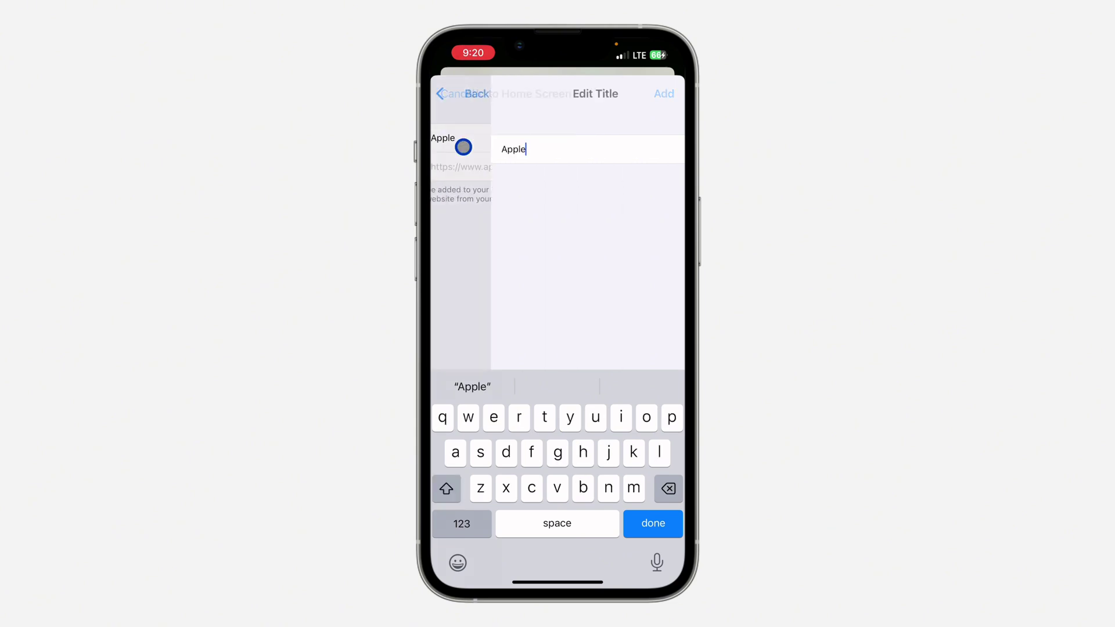
{"action": "left_click", "coordinate": [448, 93]}
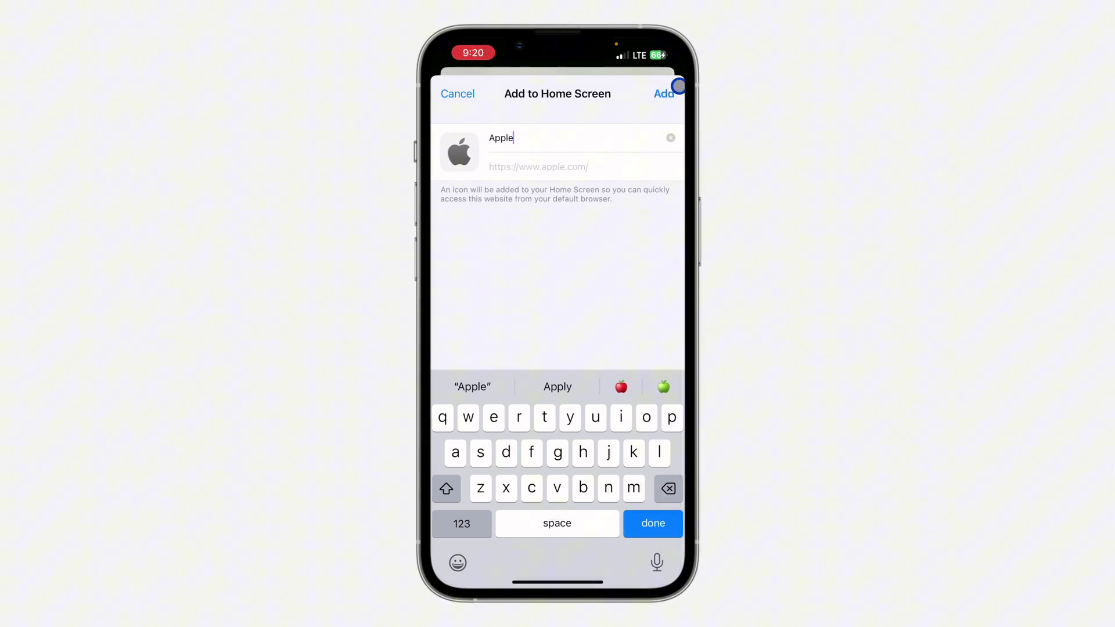
{"action": "left_click", "coordinate": [666, 93]}
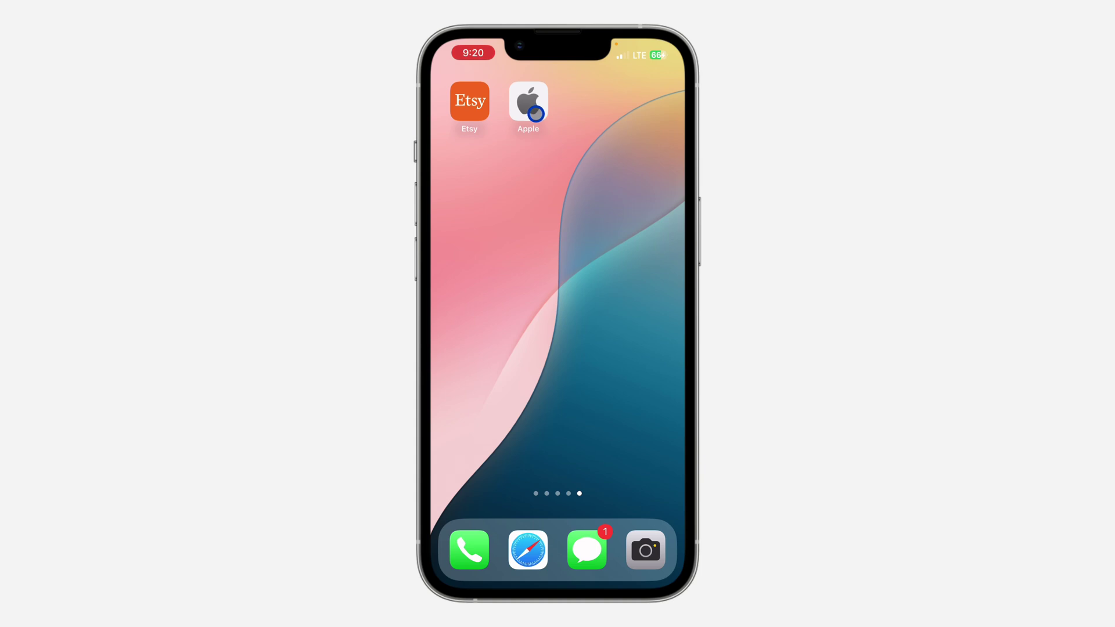
Launch the Apple home-screen icon twice, confirming it opens apple.com's iPhone 16 Pro page
{"action": "left_click", "coordinate": [533, 111]}
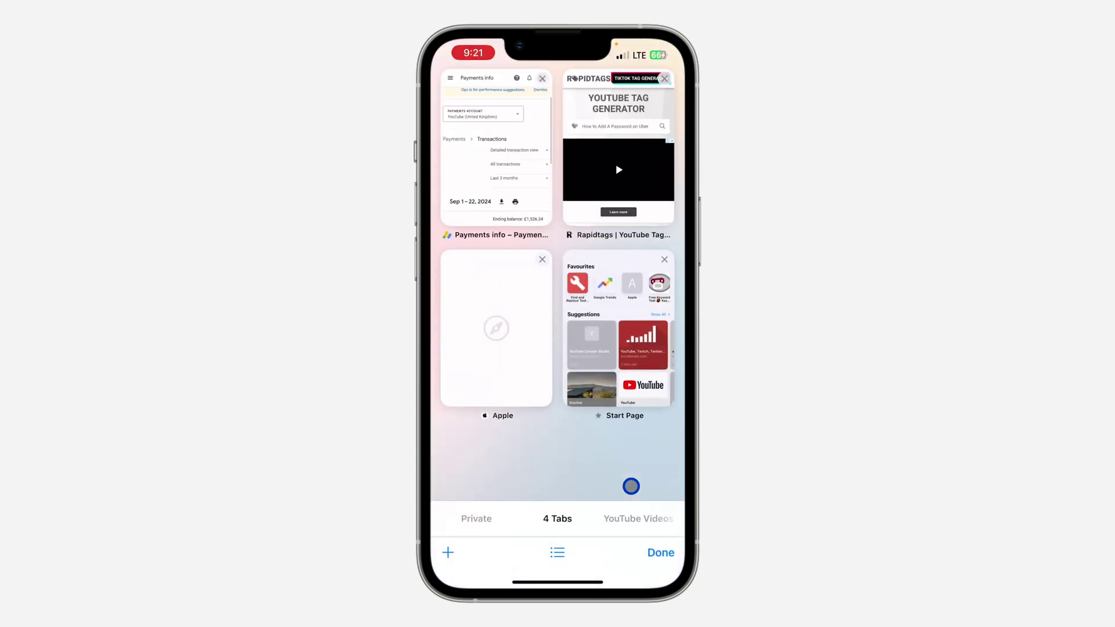
{"action": "key", "text": "super+shift+h"}
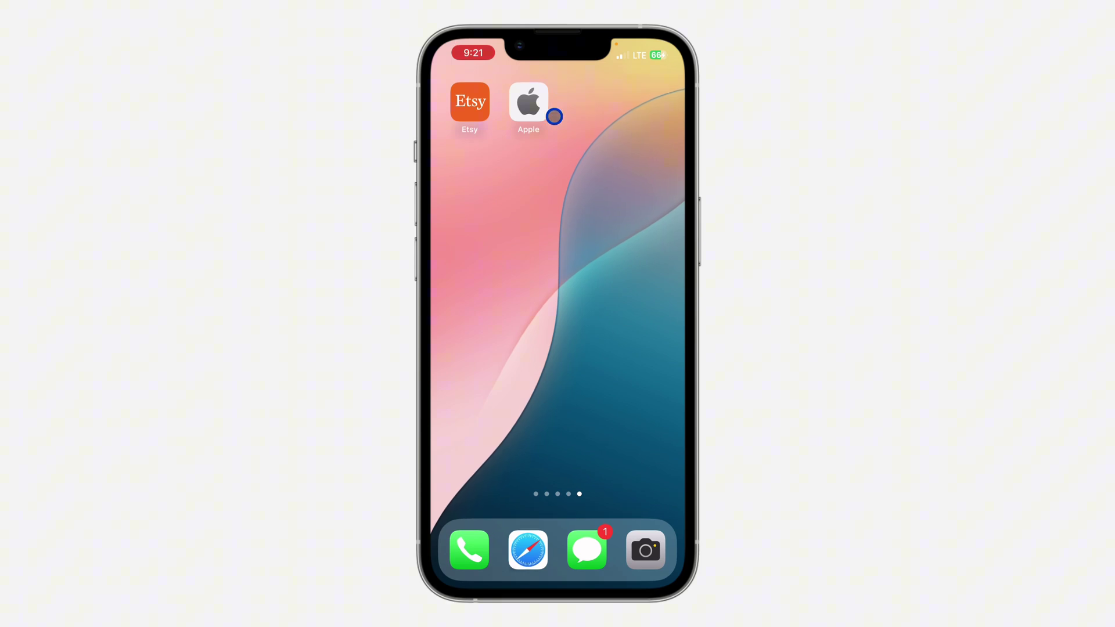
{"action": "left_click", "coordinate": [521, 106]}
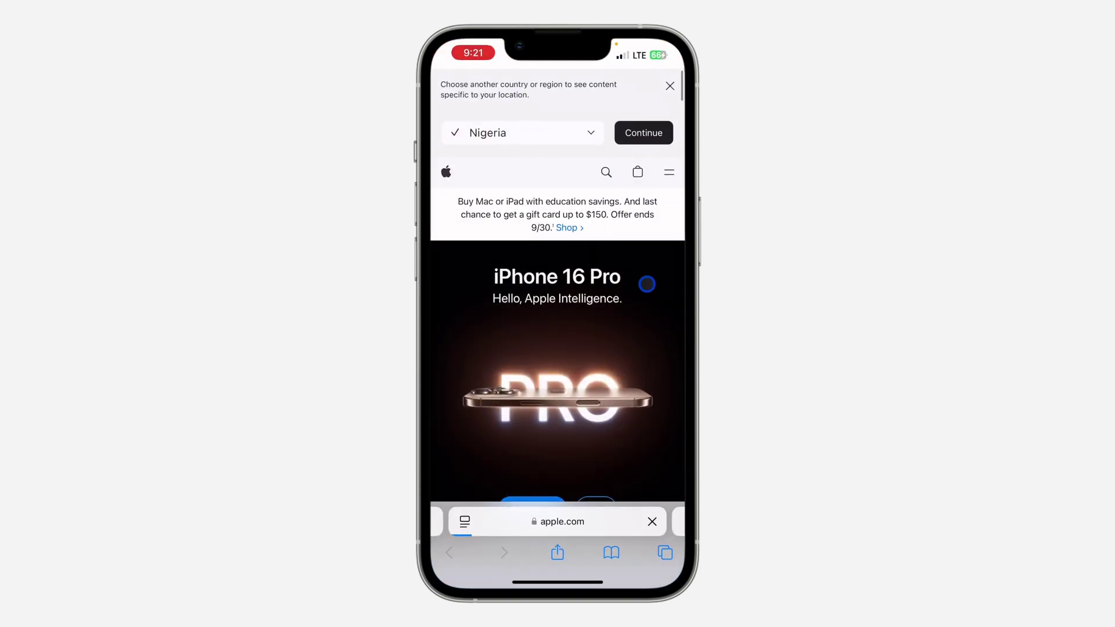